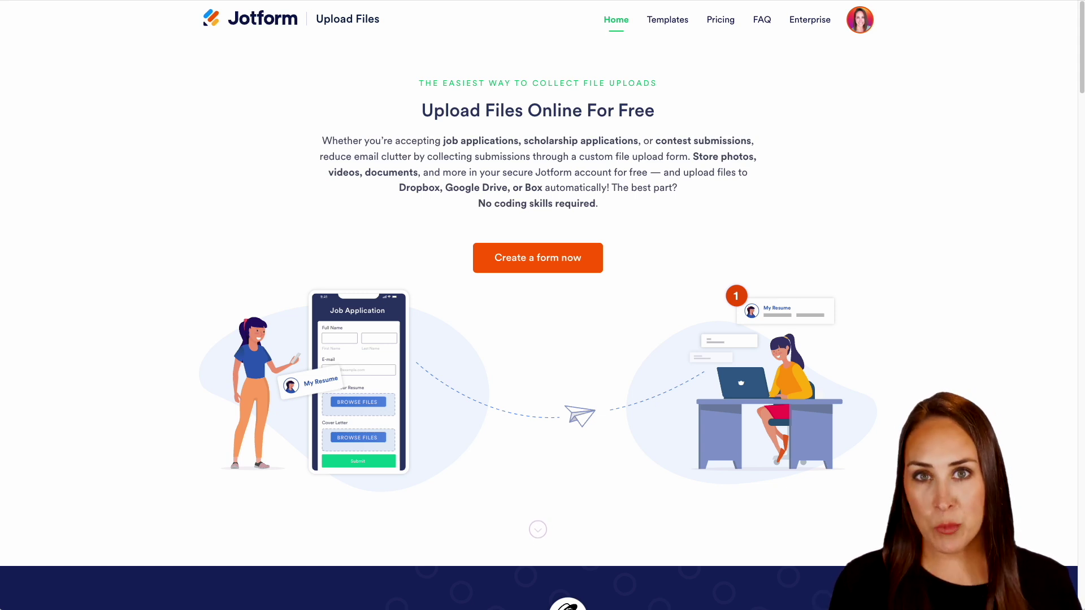
- From the My Forms list, launch CREATE FORM to reach the new-form options
scroll(543, 305, down, 10)
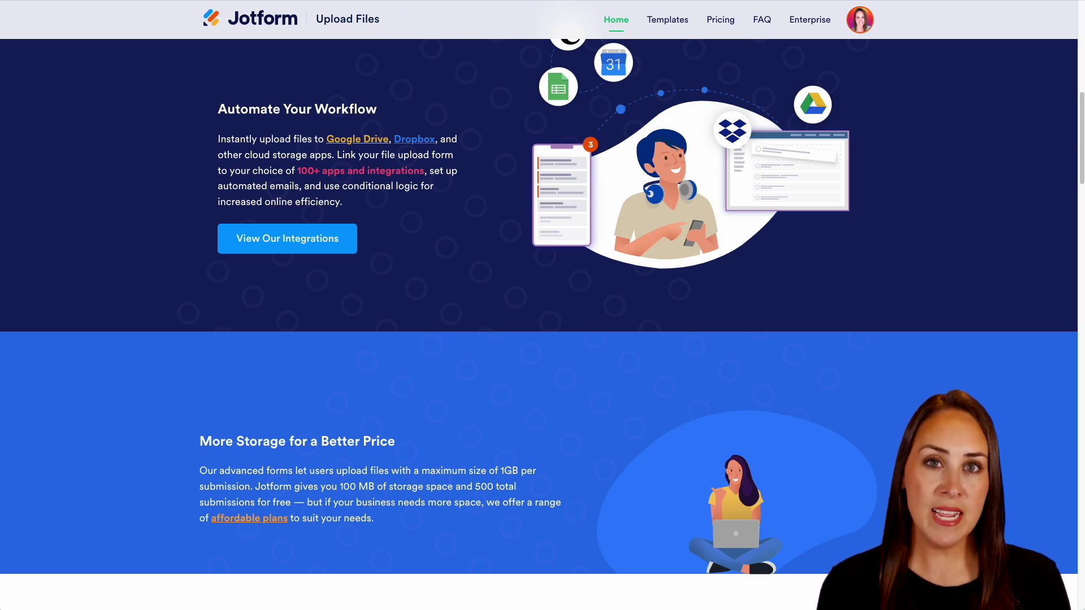
scroll(543, 306, down, 3)
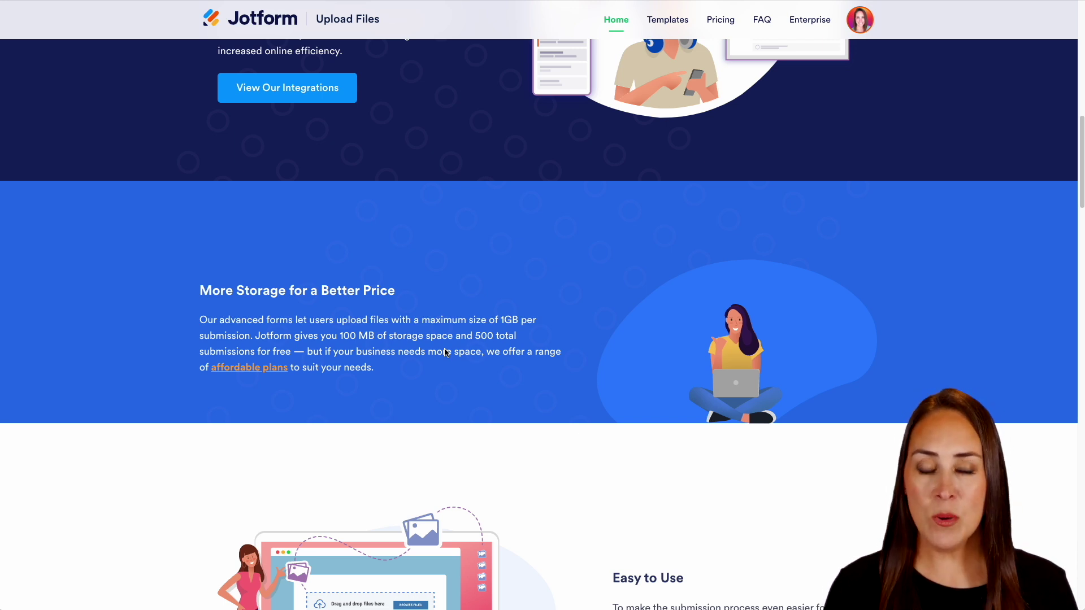
scroll(445, 352, up, 15)
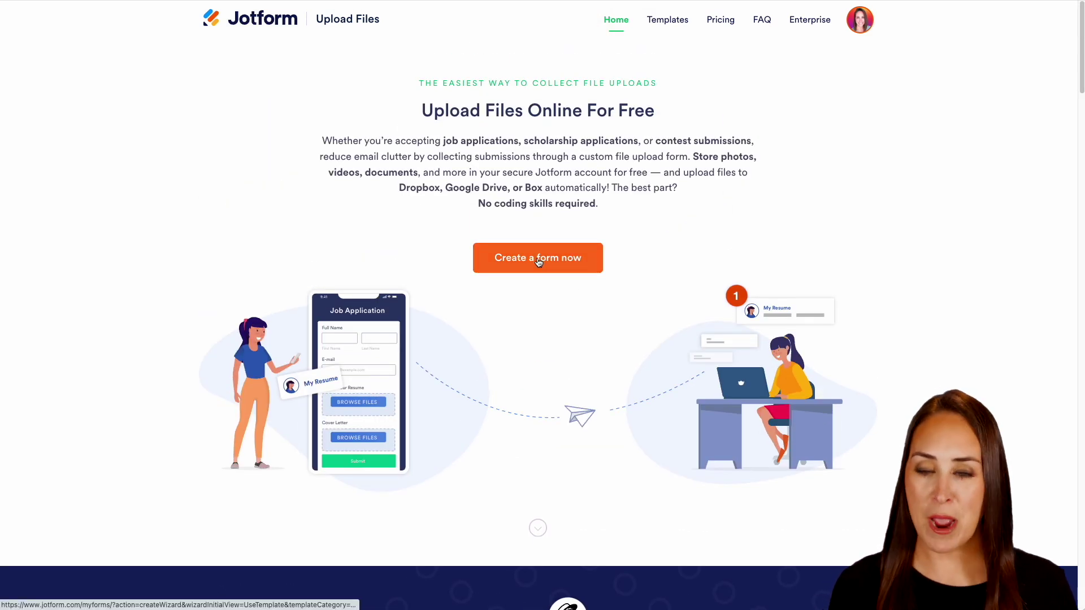
click(538, 261)
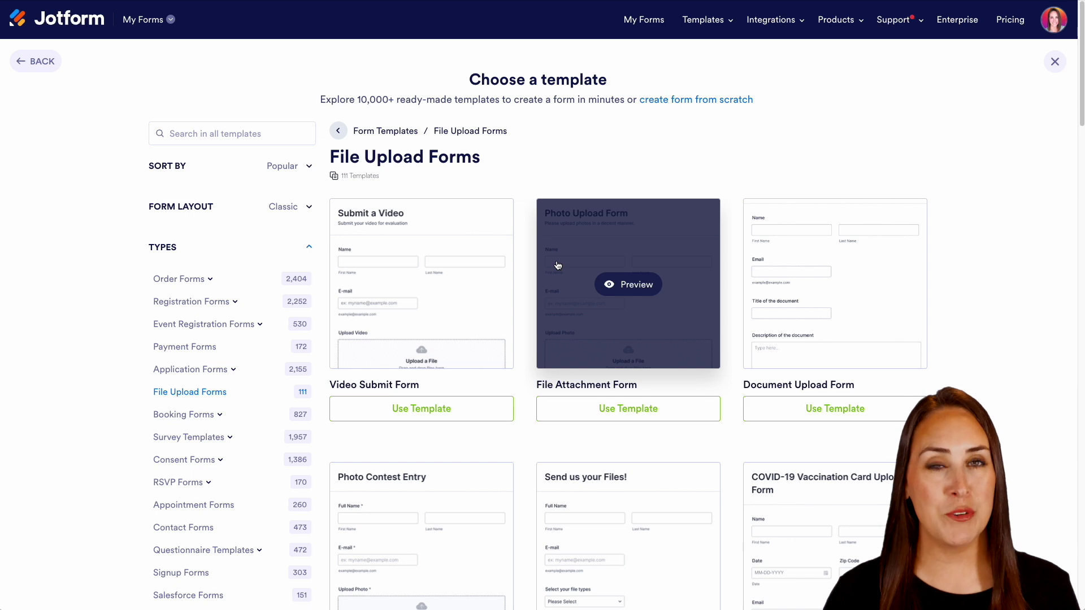
click(62, 19)
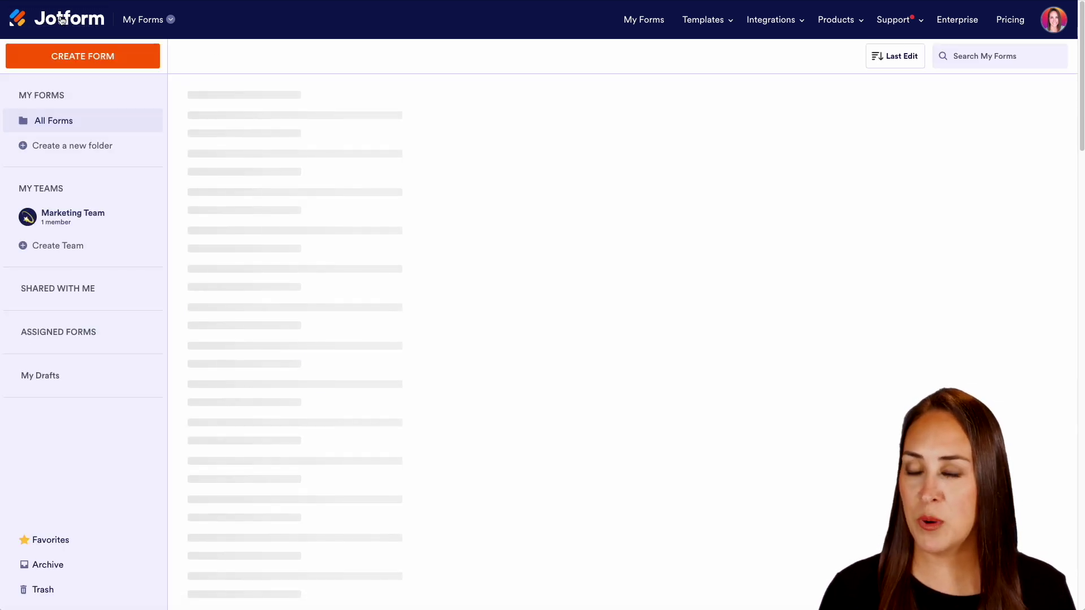
click(95, 64)
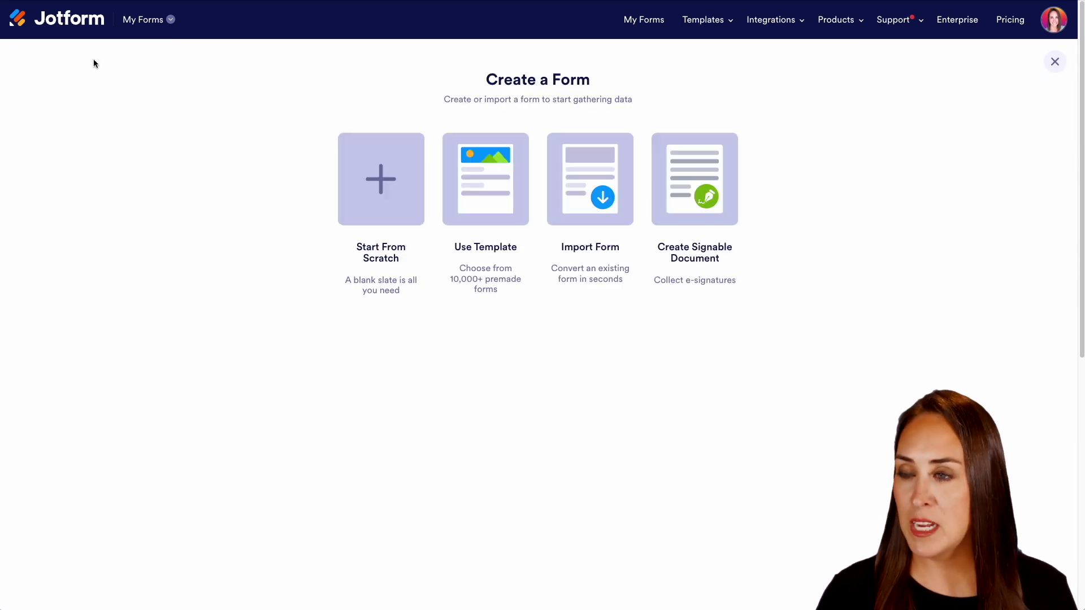
- Start a blank Classic Form and add a Full Name field, then a File Upload field below it
click(364, 203)
click(448, 211)
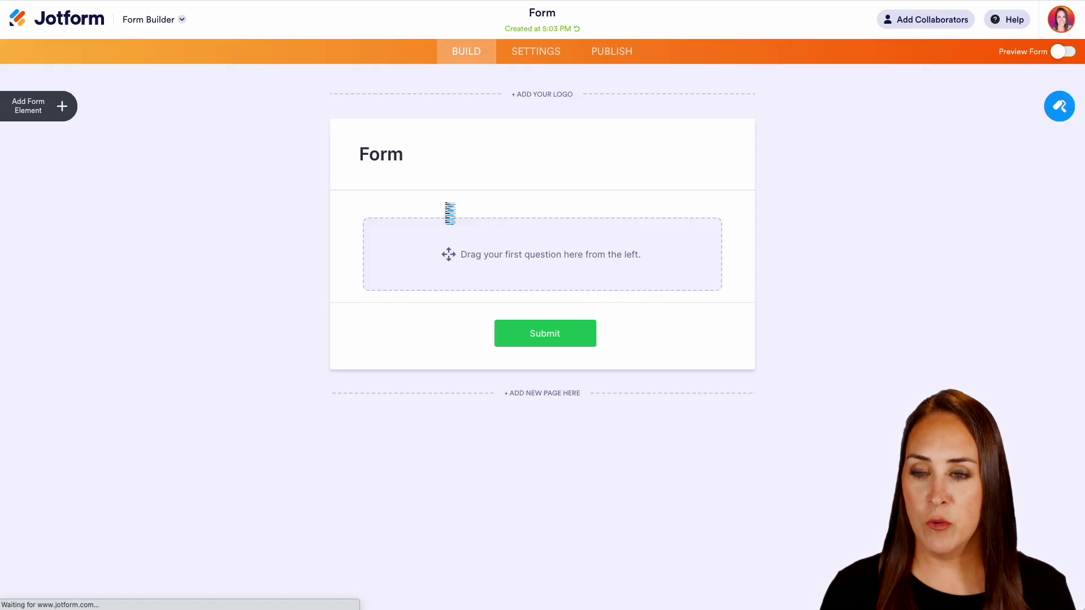
click(54, 106)
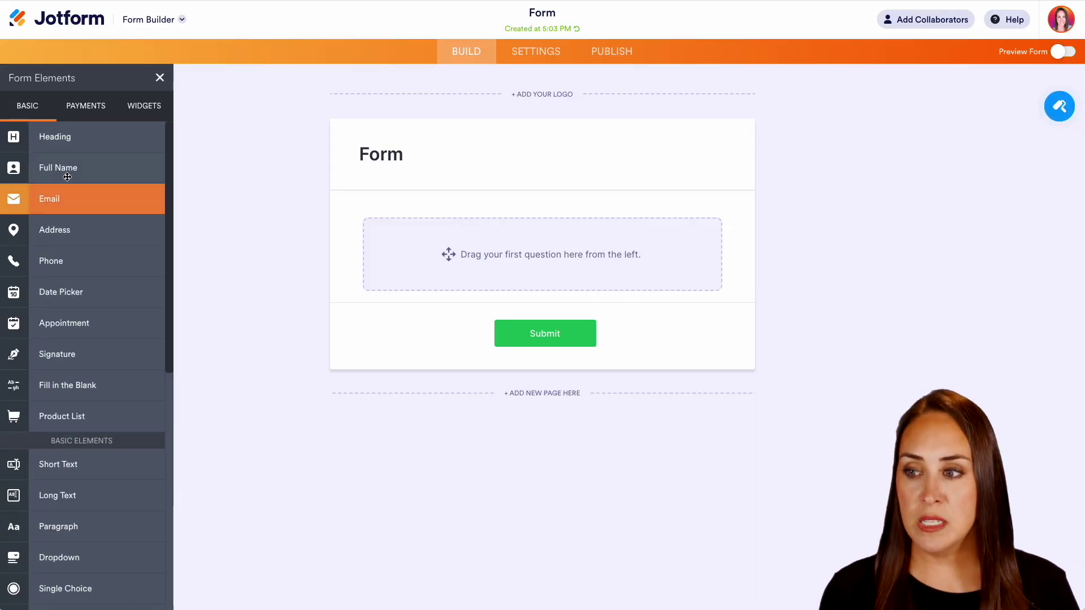
click(74, 171)
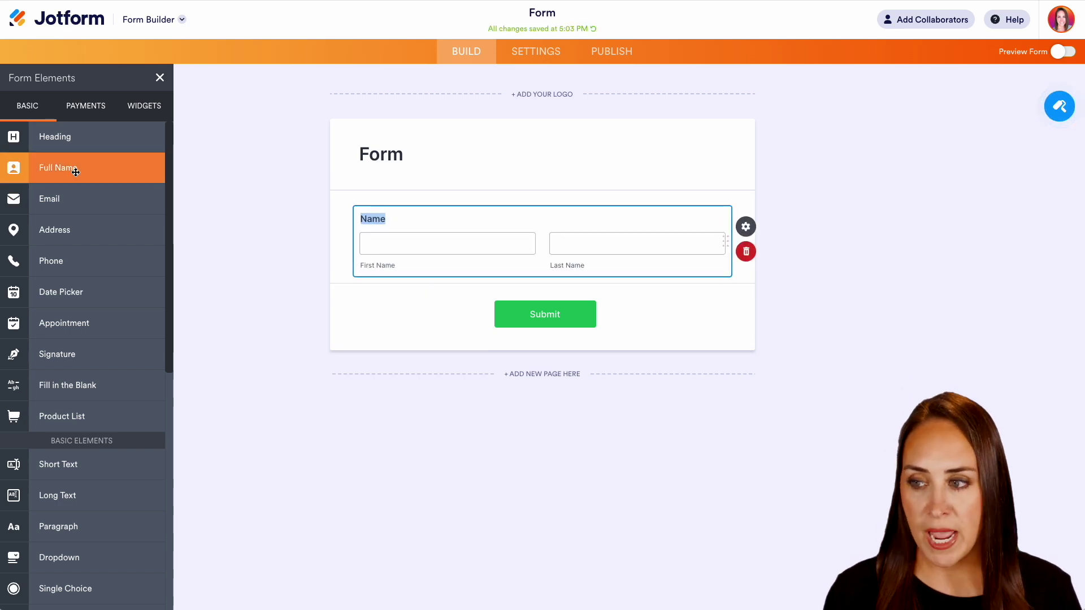
scroll(110, 345, down, 3)
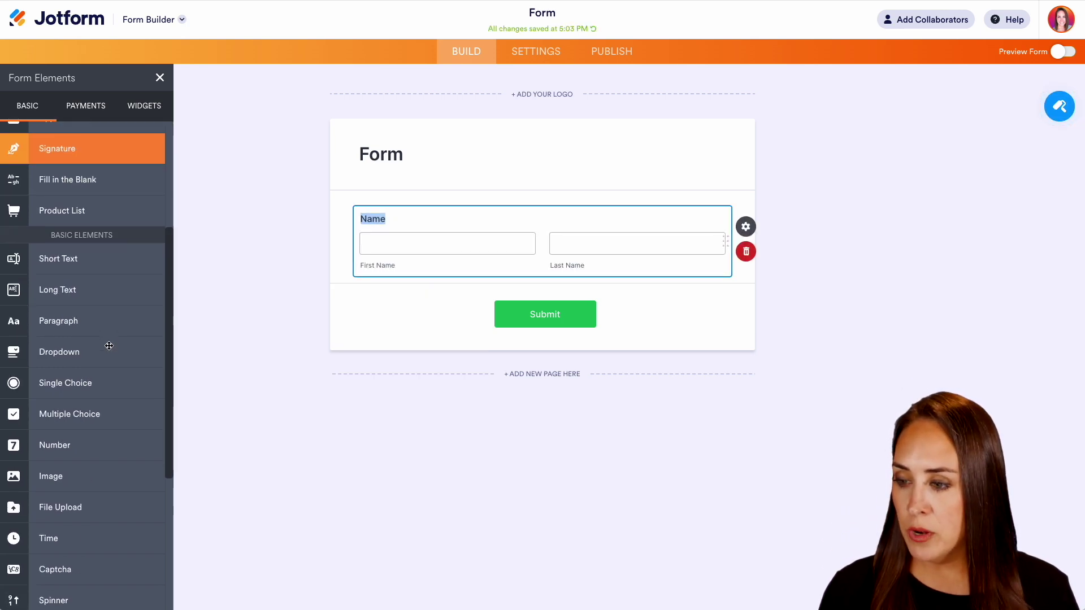
scroll(107, 347, down, 1)
drag(71, 449, 472, 287)
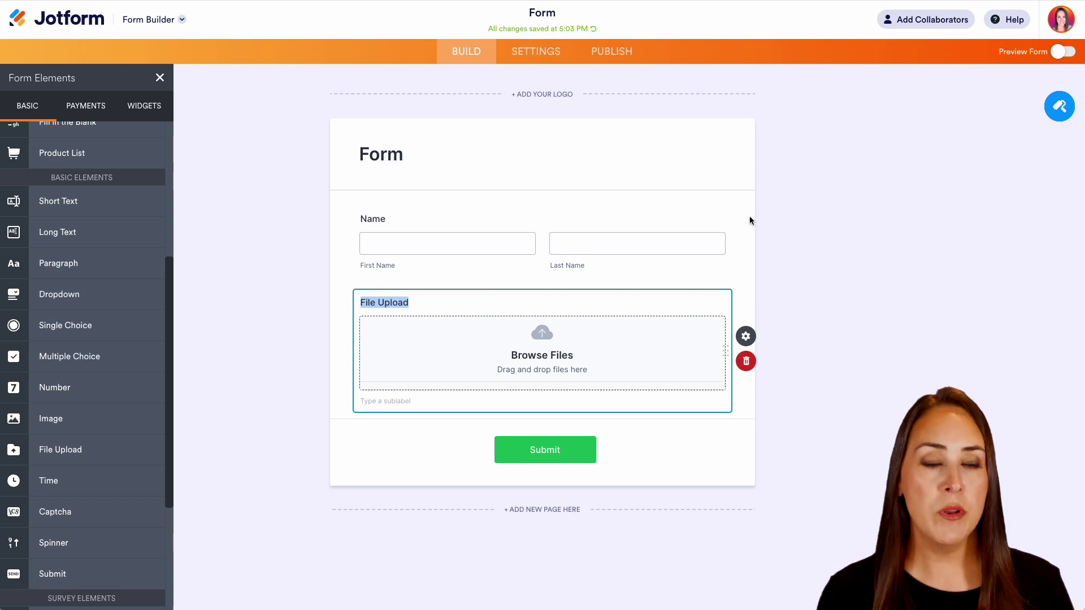
- In form preview, attach two screenshots to the File Upload field
click(1062, 51)
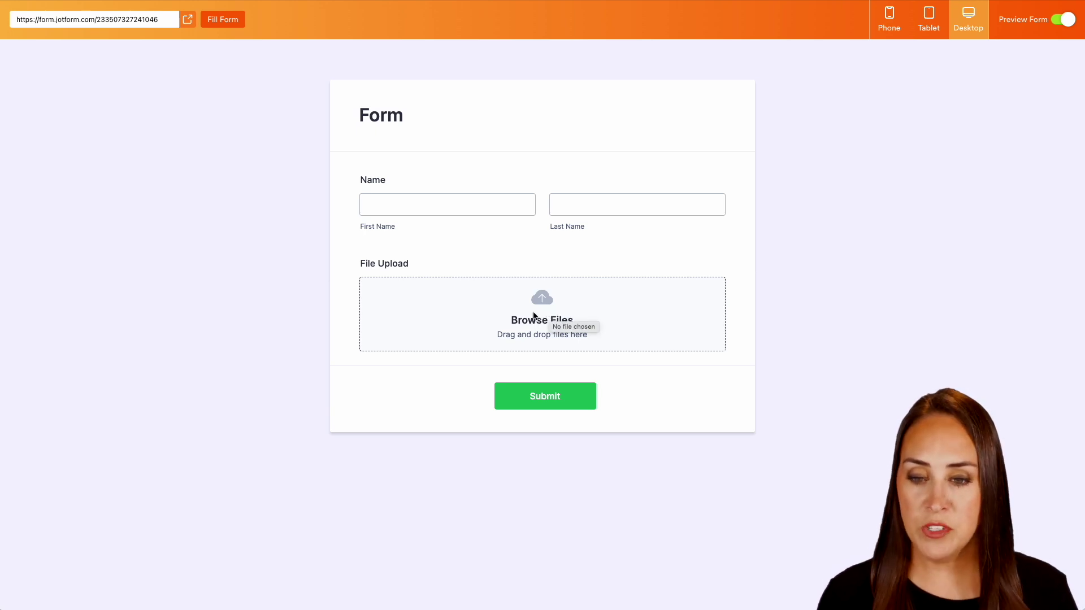
click(535, 315)
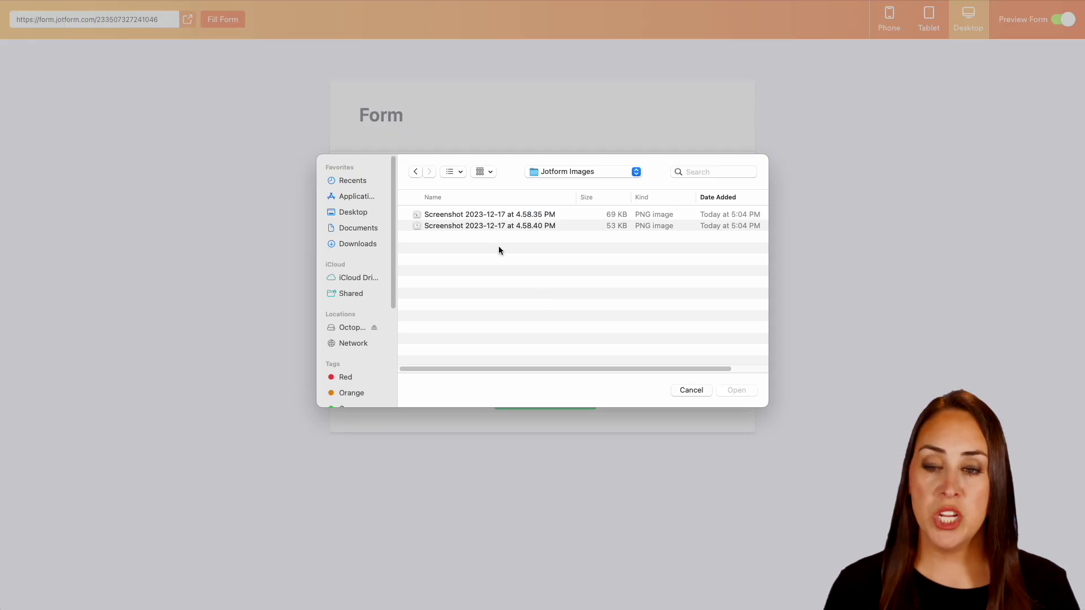
click(480, 214)
shift+click(476, 225)
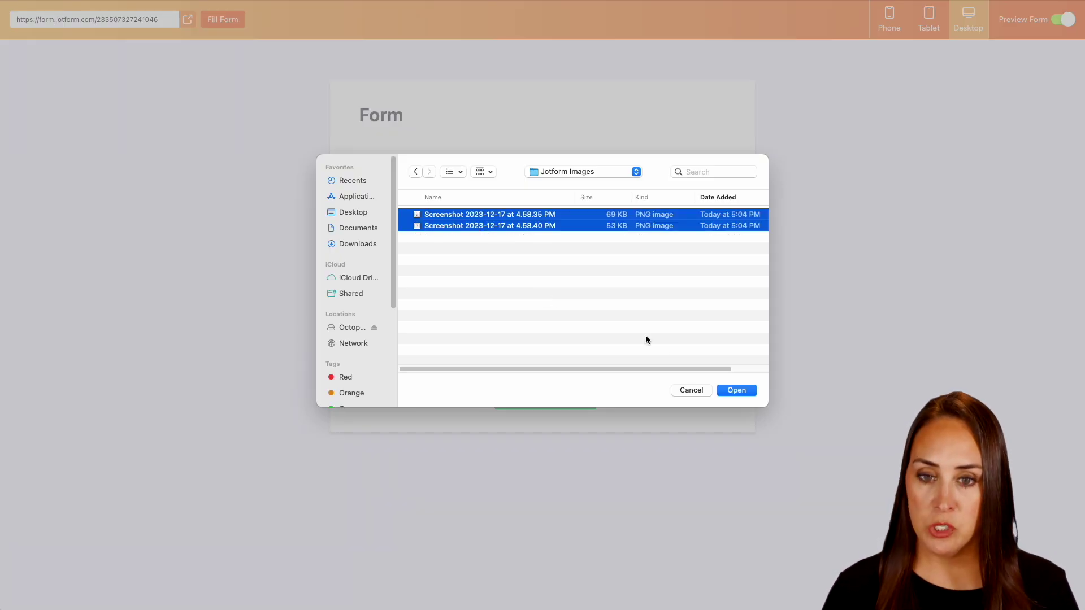
click(736, 390)
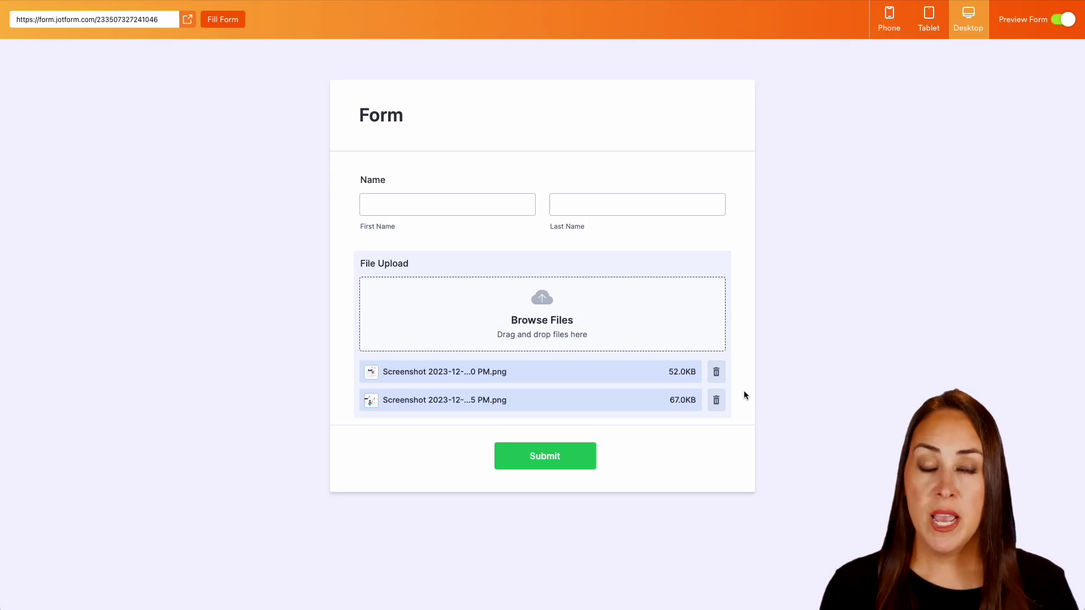
click(716, 372)
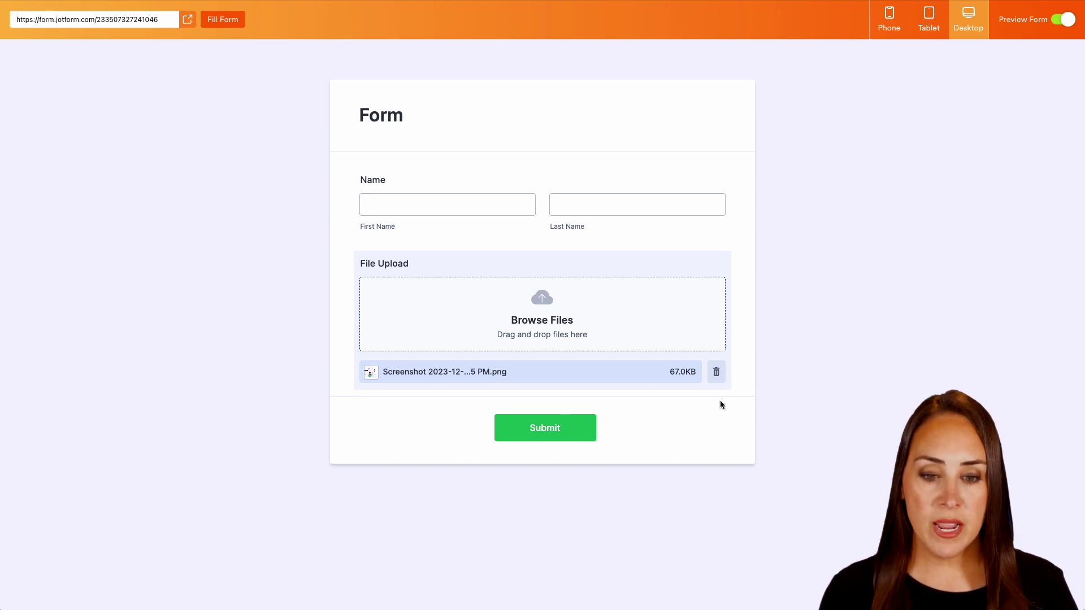
click(716, 373)
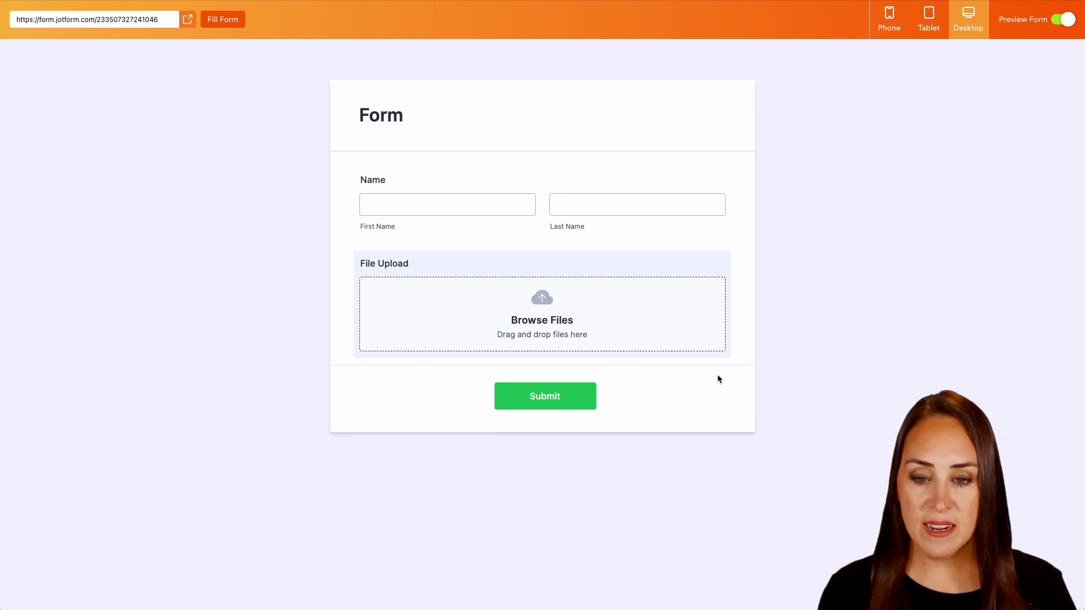
drag(1082, 395, 904, 298)
drag(979, 366, 500, 314)
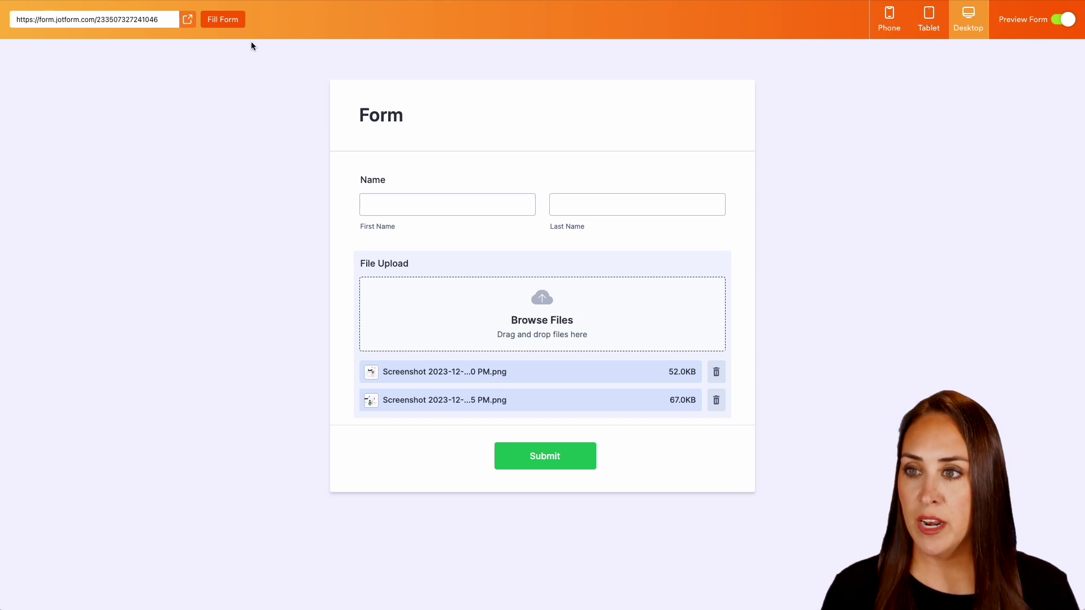
- Fill in sample name data, attach both screenshots, submit the entry and exit preview
click(223, 20)
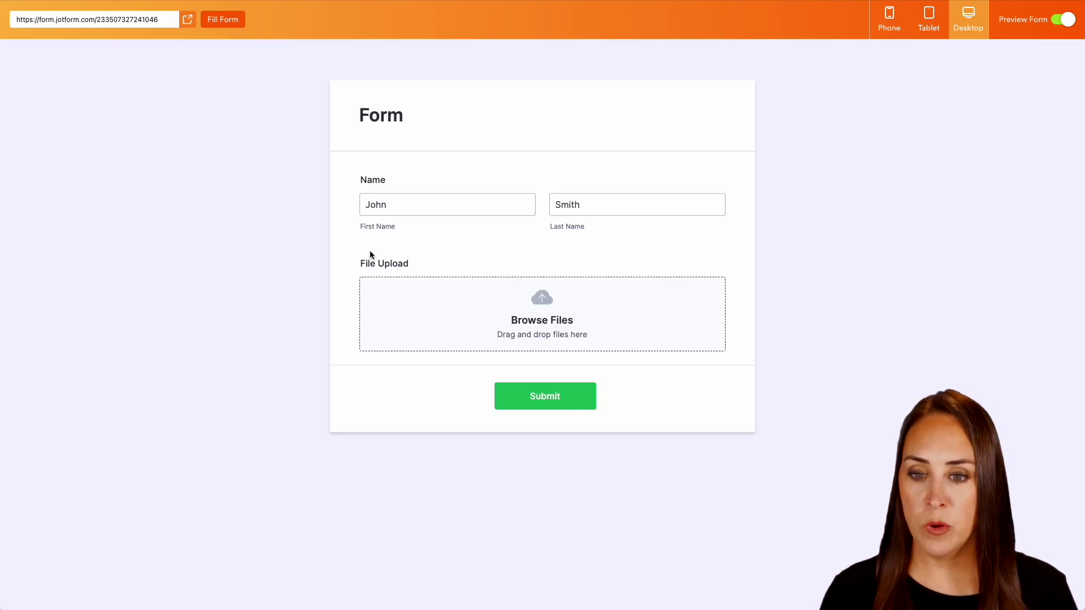
key(super+Tab)
drag(980, 382, 598, 323)
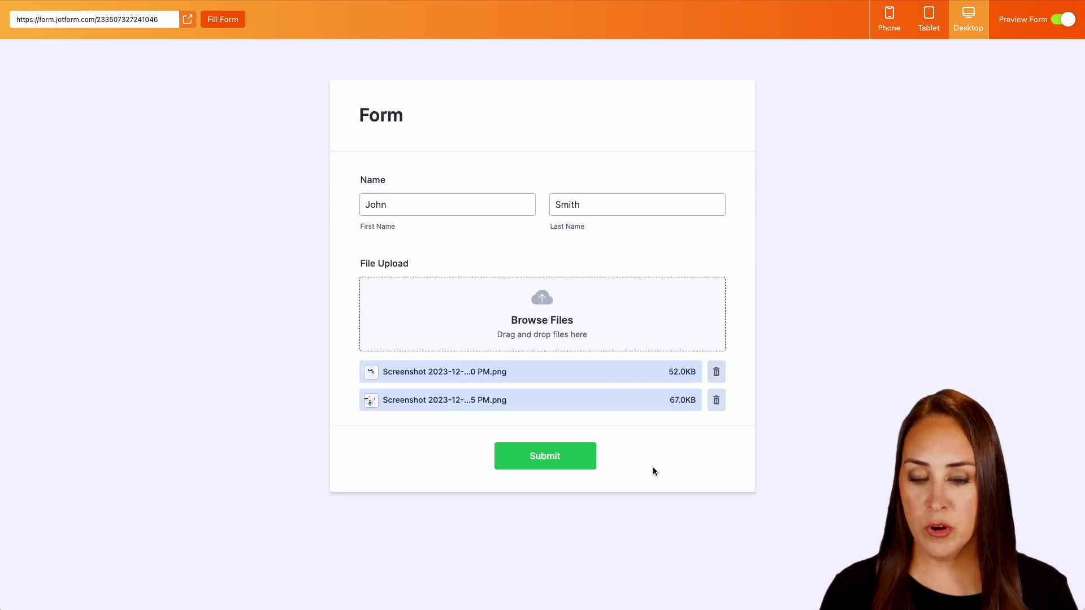
click(518, 457)
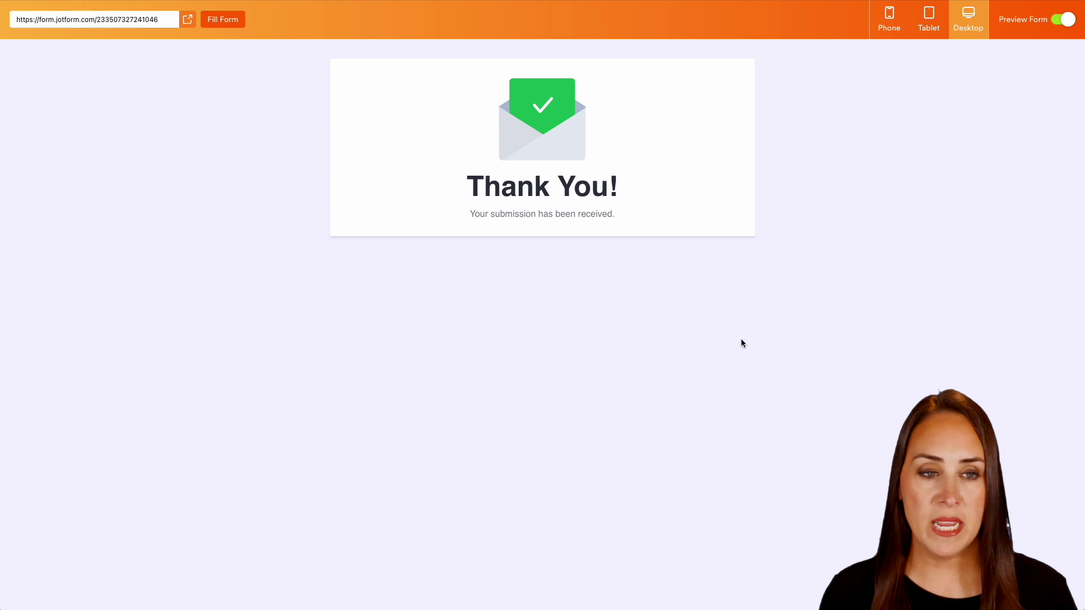
click(1061, 22)
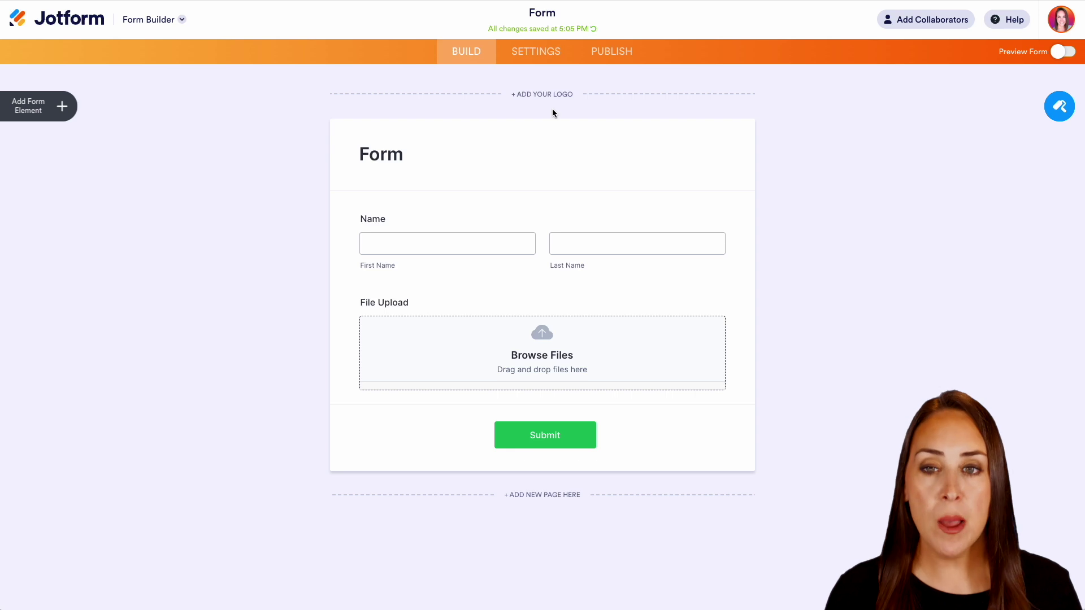
- In the form's Settings, search Integrations for Drive and open the Google Drive integration
click(537, 52)
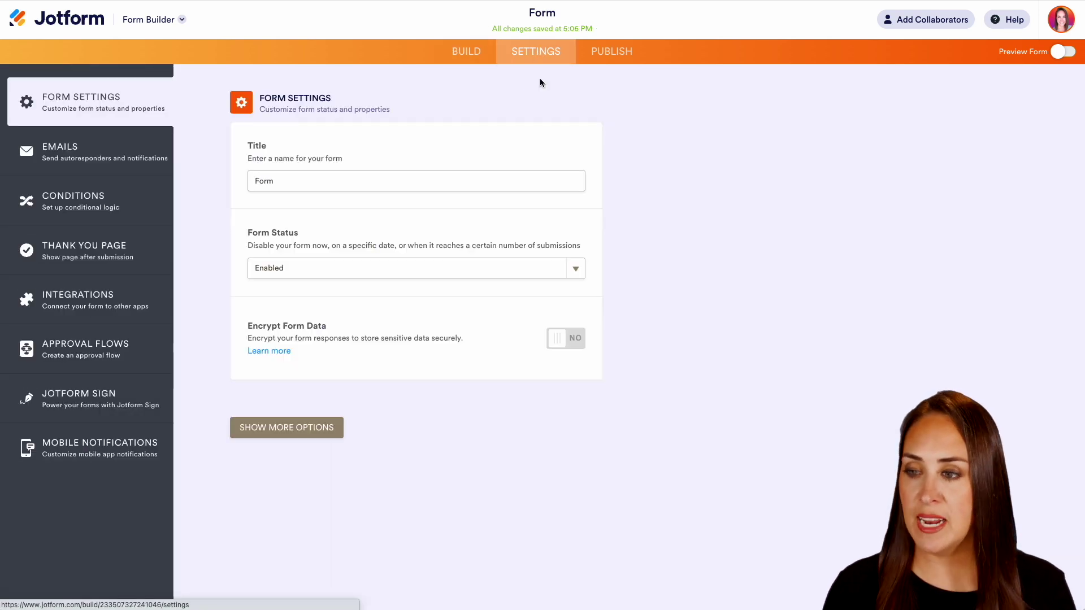
click(75, 299)
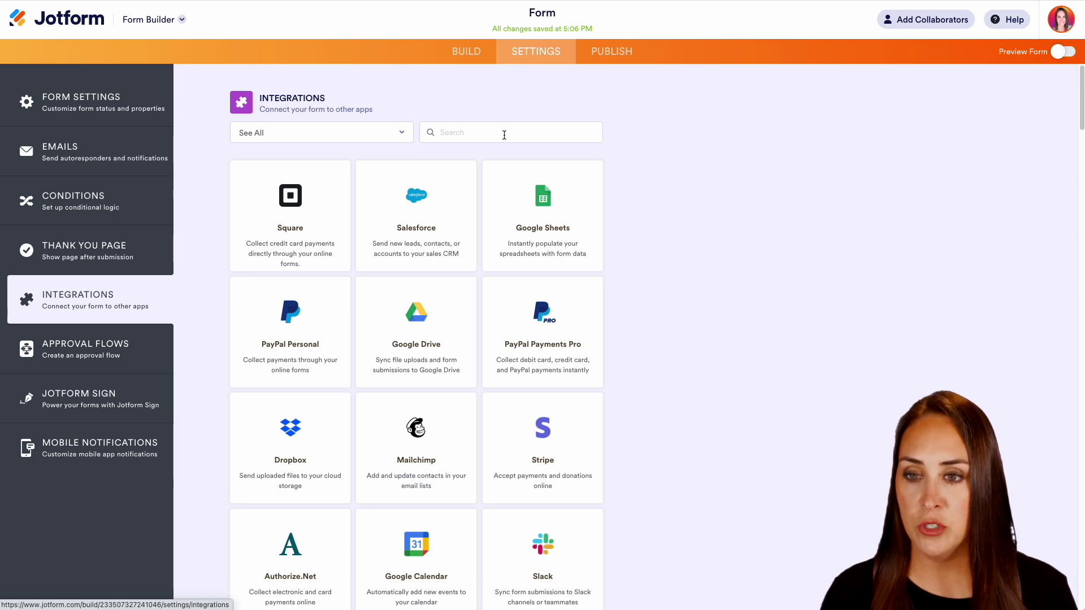
click(504, 135)
text(s)
text(rive)
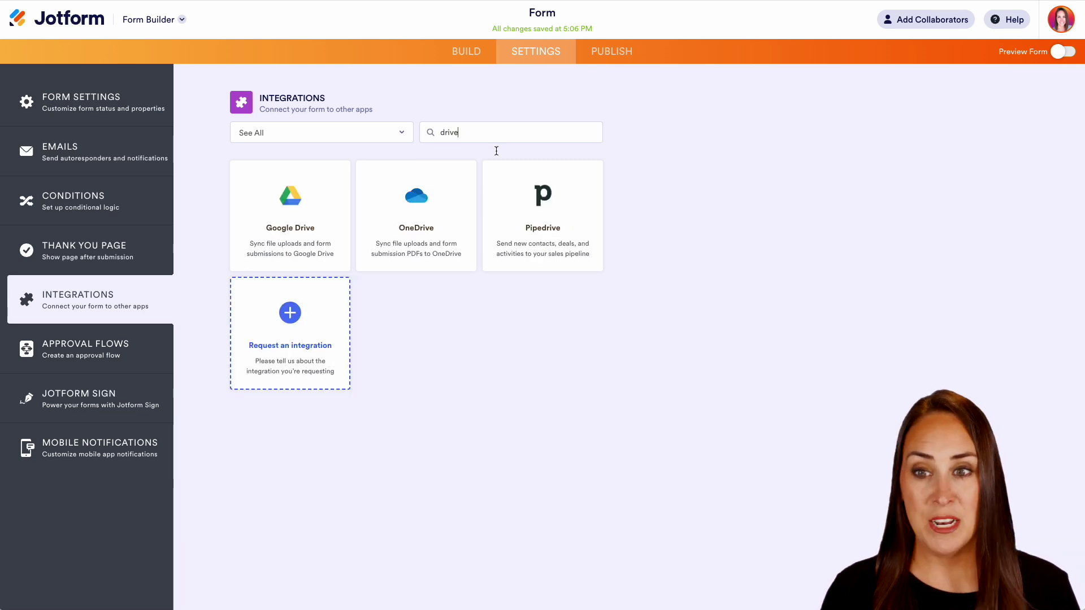
click(288, 220)
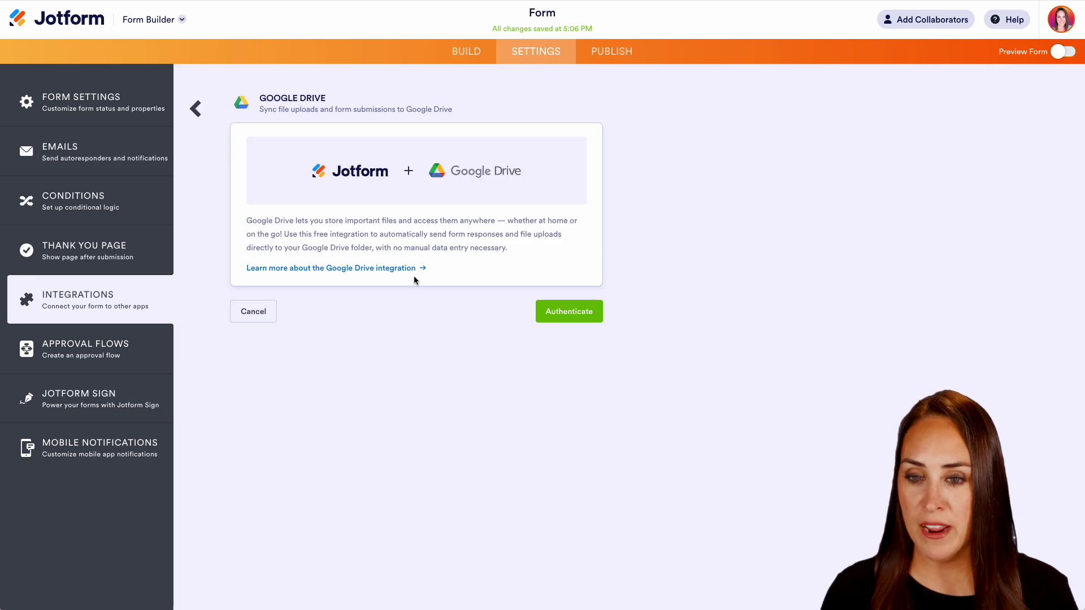
- Authenticate Google Drive with a Google account and rename the Drive folder to 'File Uploads'
click(566, 312)
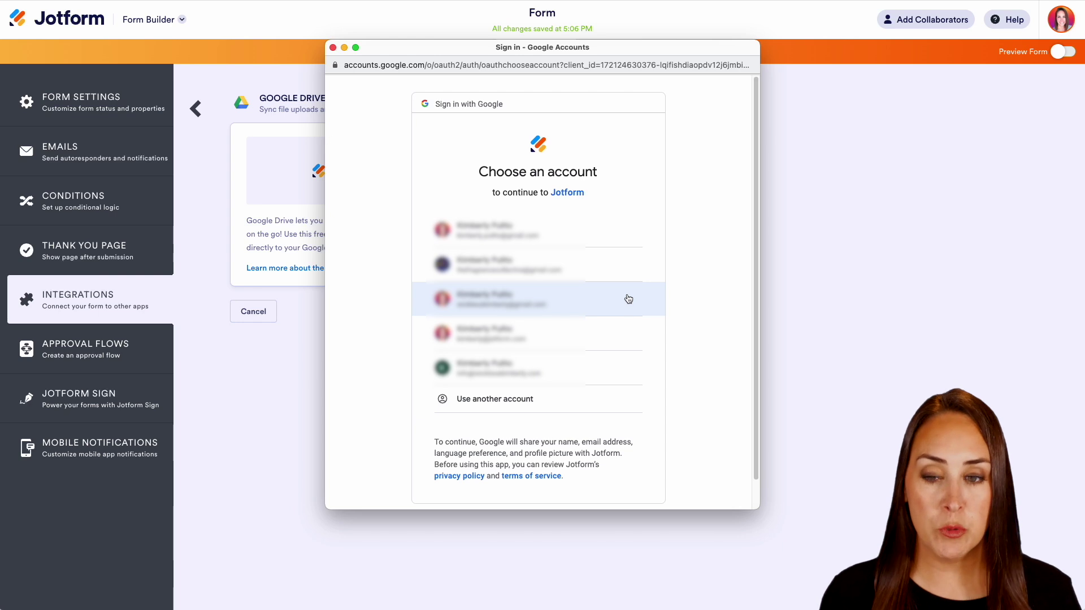
click(595, 320)
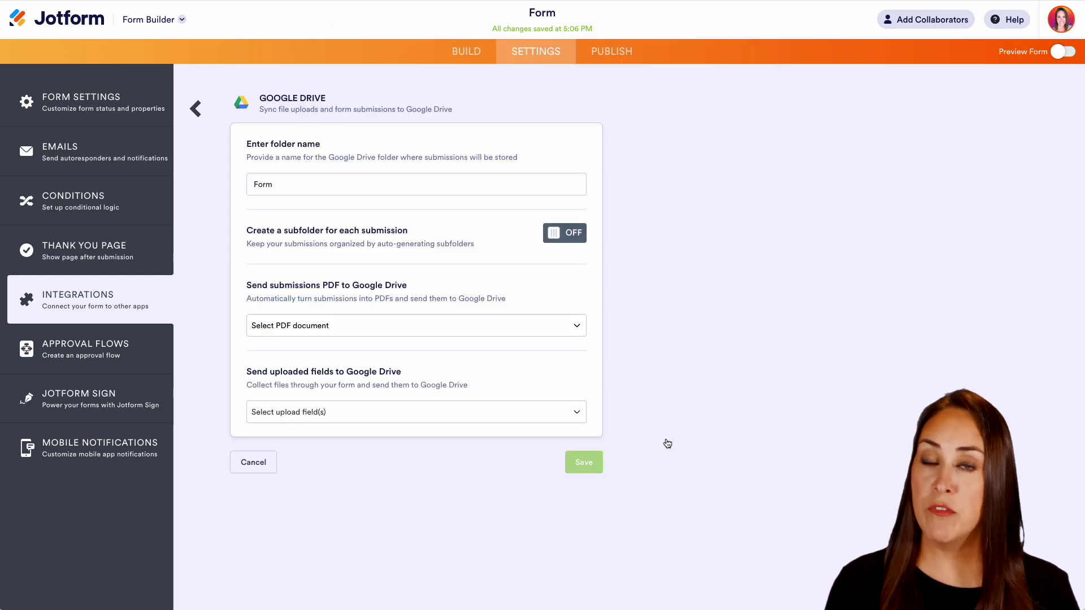
click(283, 184)
key(ctrl+a)
text(File Upload)
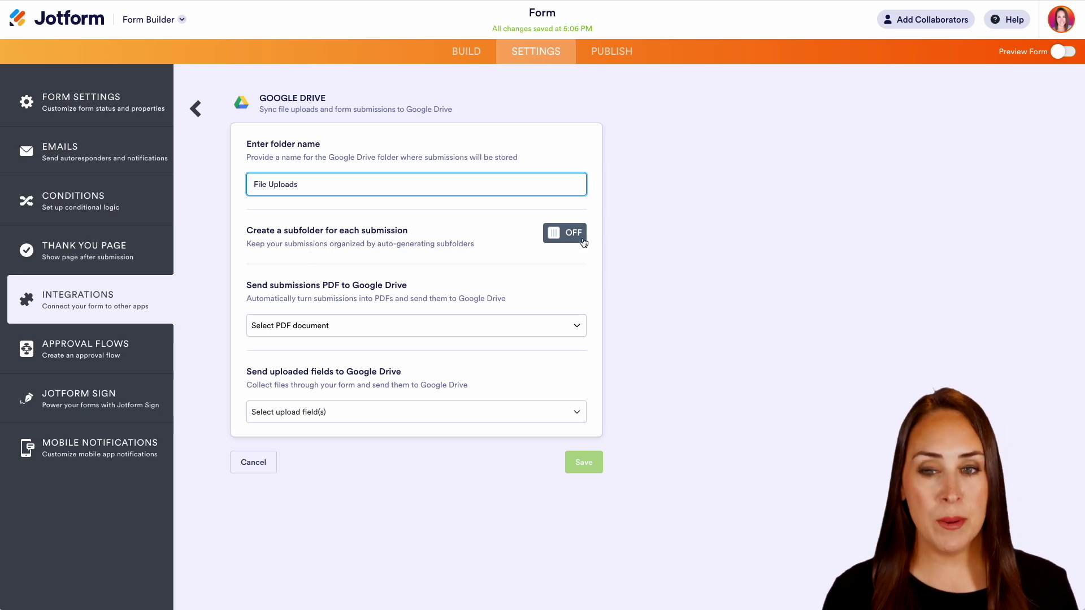
- Enable per-submission subfolders, named by the Name field instead of Submission ID
click(561, 233)
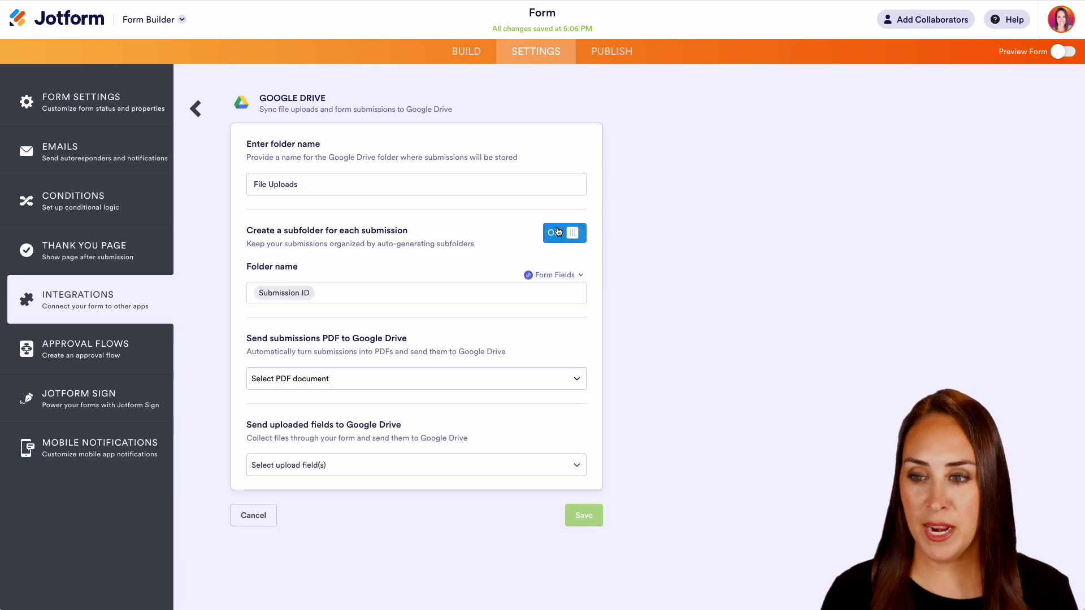
click(335, 292)
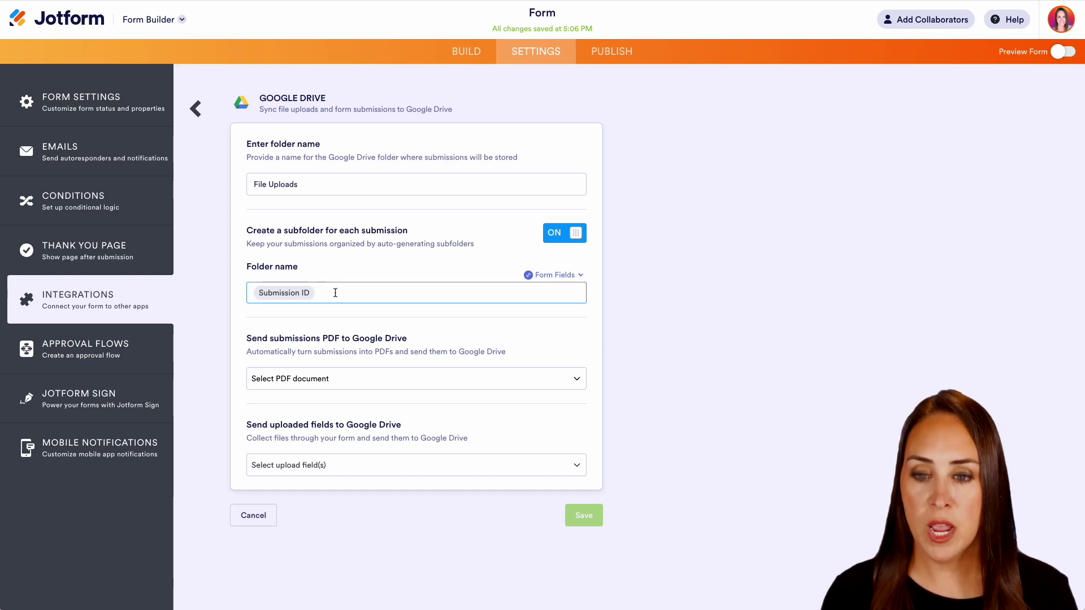
key(BackSpace)
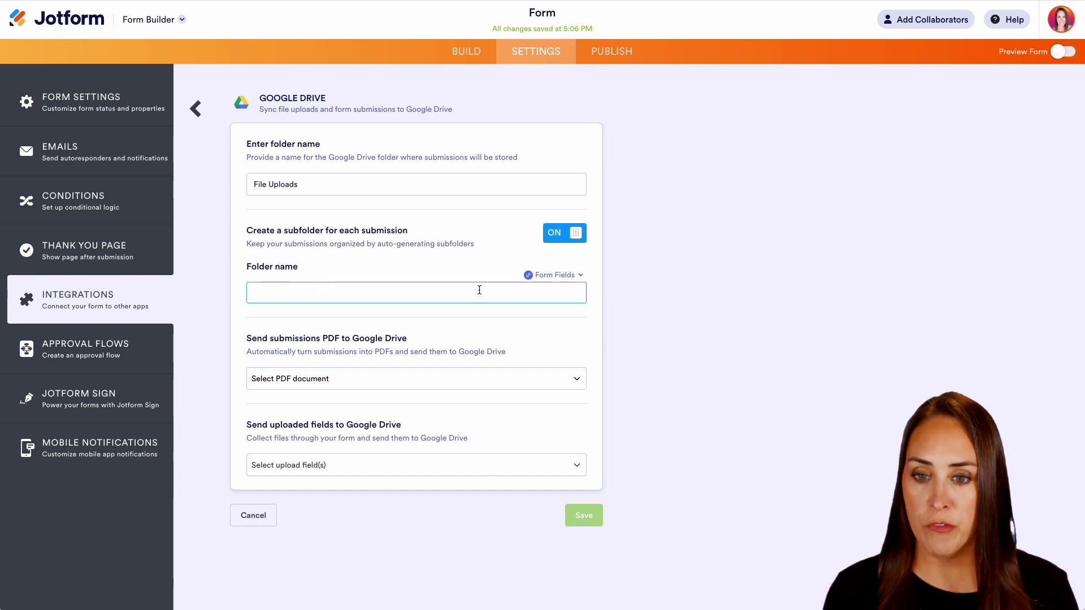
click(547, 276)
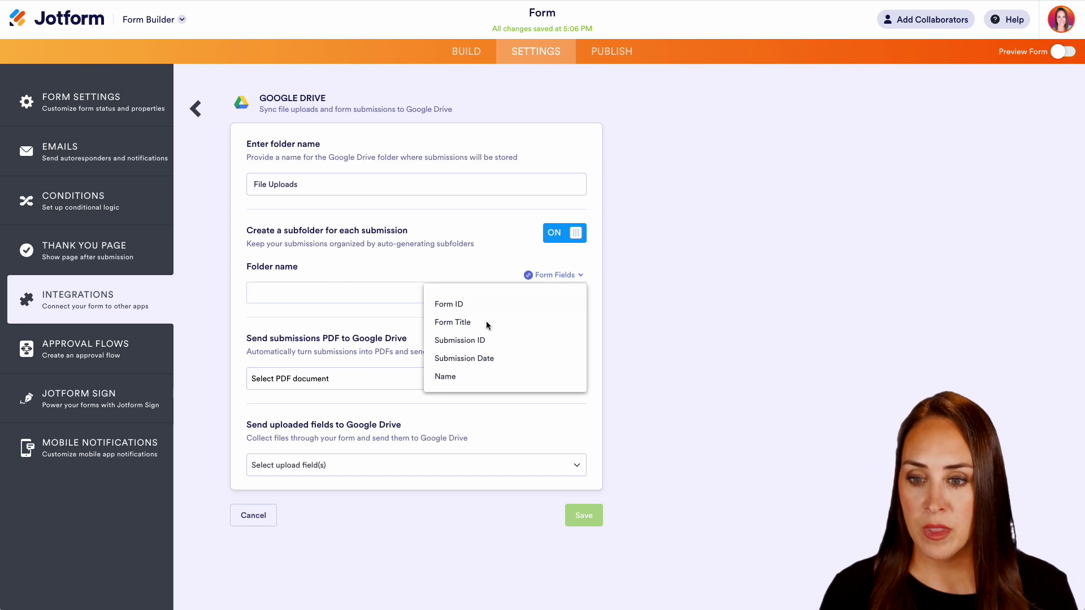
click(450, 377)
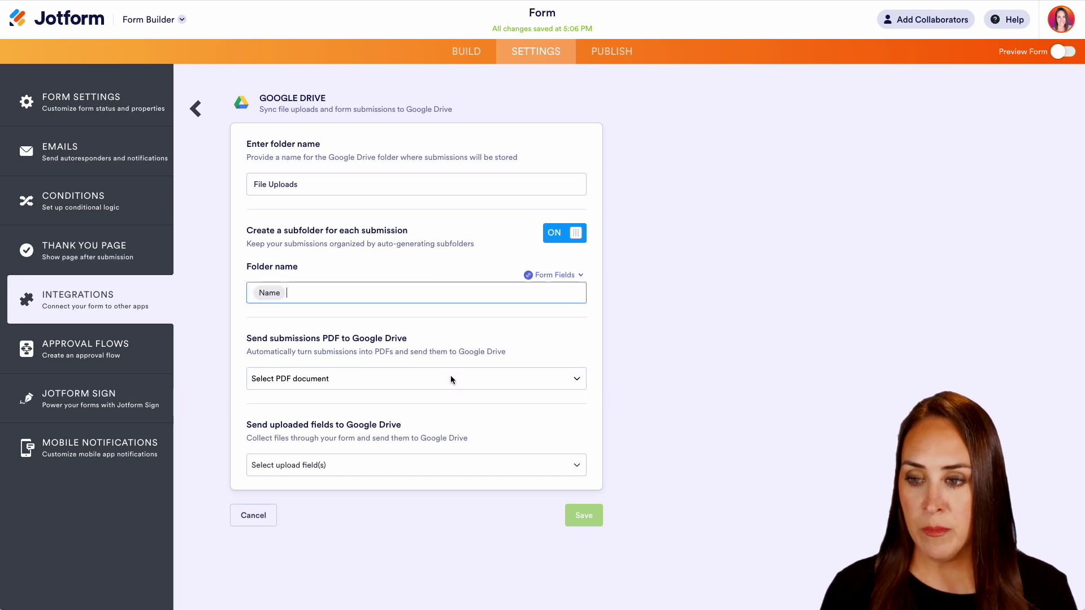
click(475, 337)
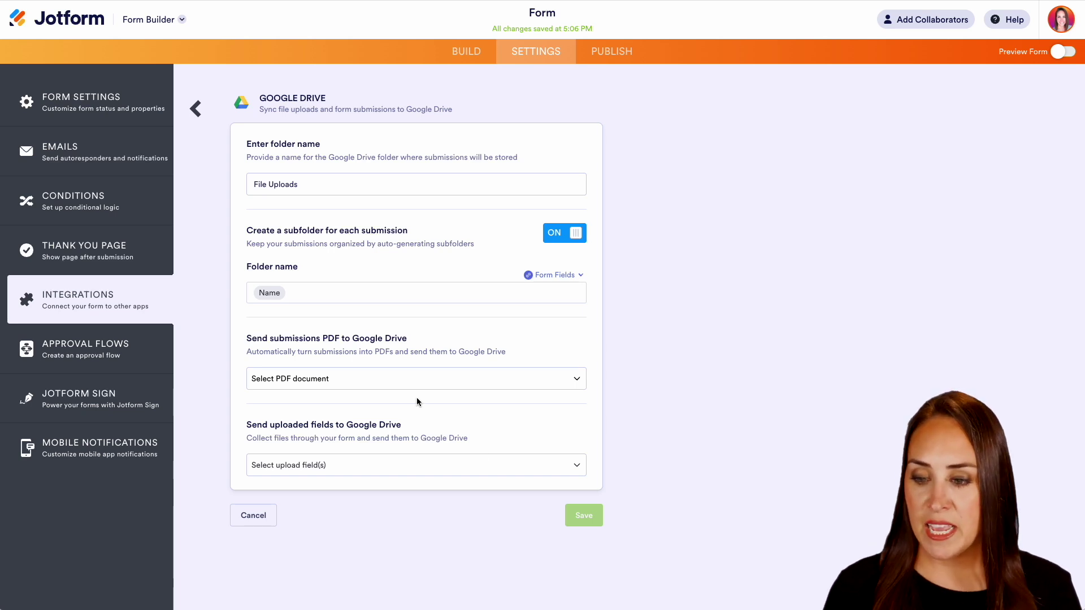
- Send the File Upload field's files to Drive and save the integration
click(568, 465)
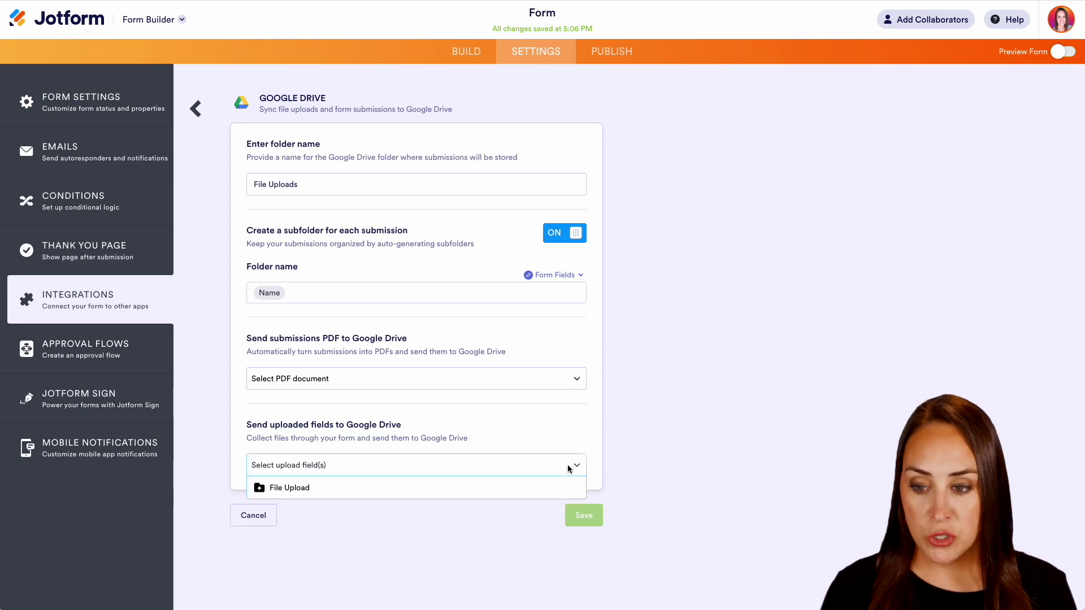
click(290, 488)
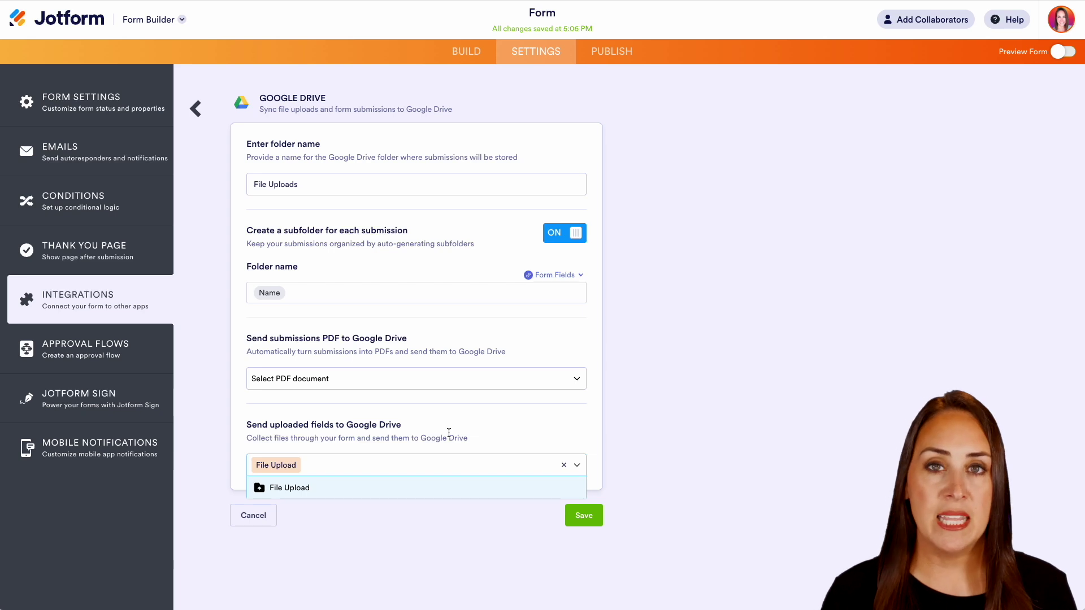
click(586, 524)
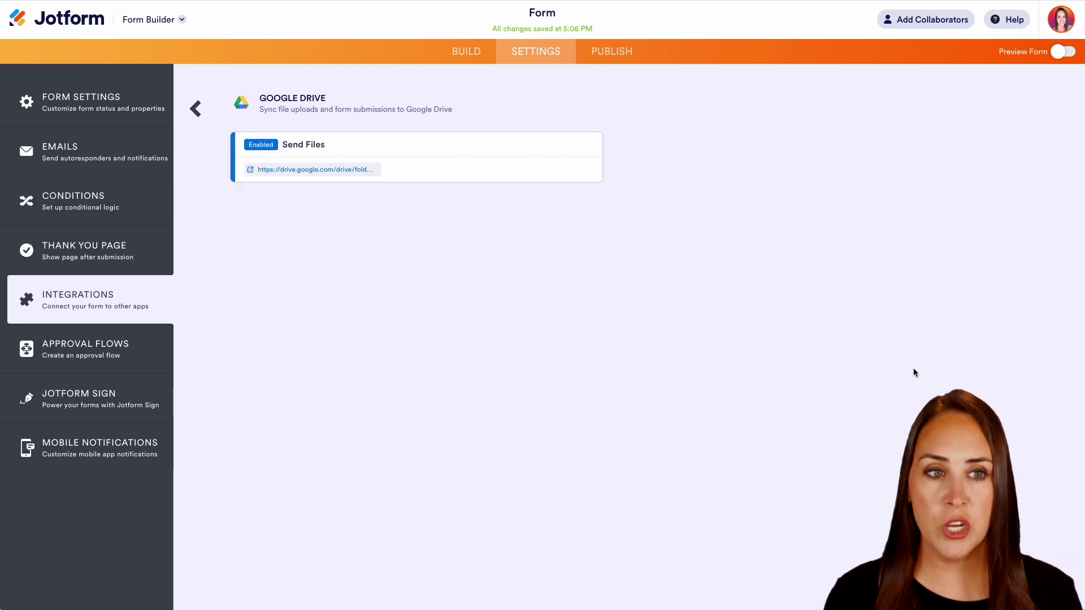
- In preview, attach two screenshots, submit the test entry, then leave preview
click(1061, 52)
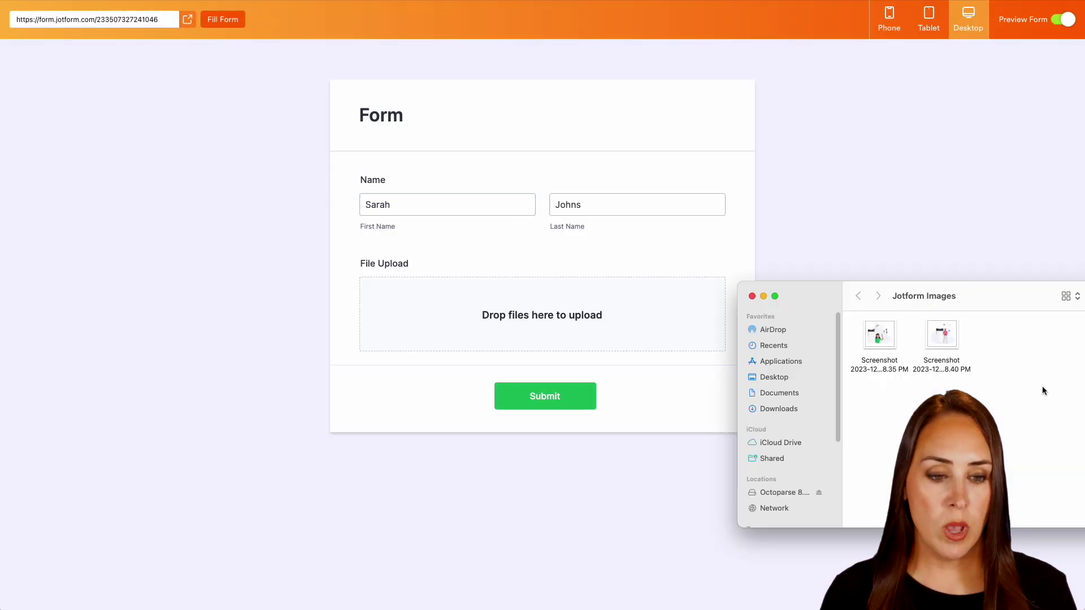
drag(1024, 379, 493, 323)
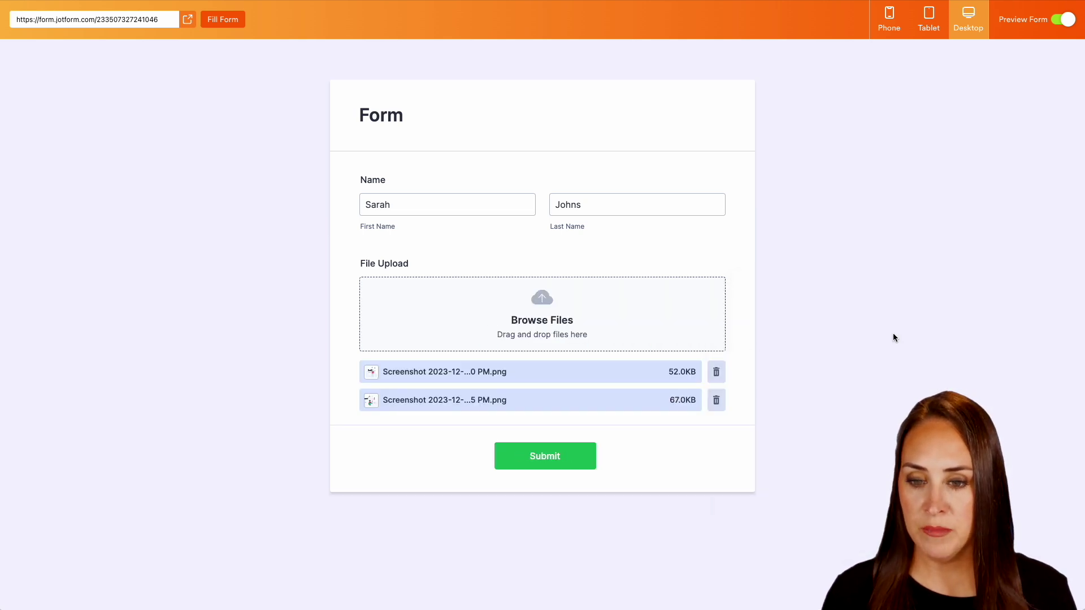
click(538, 463)
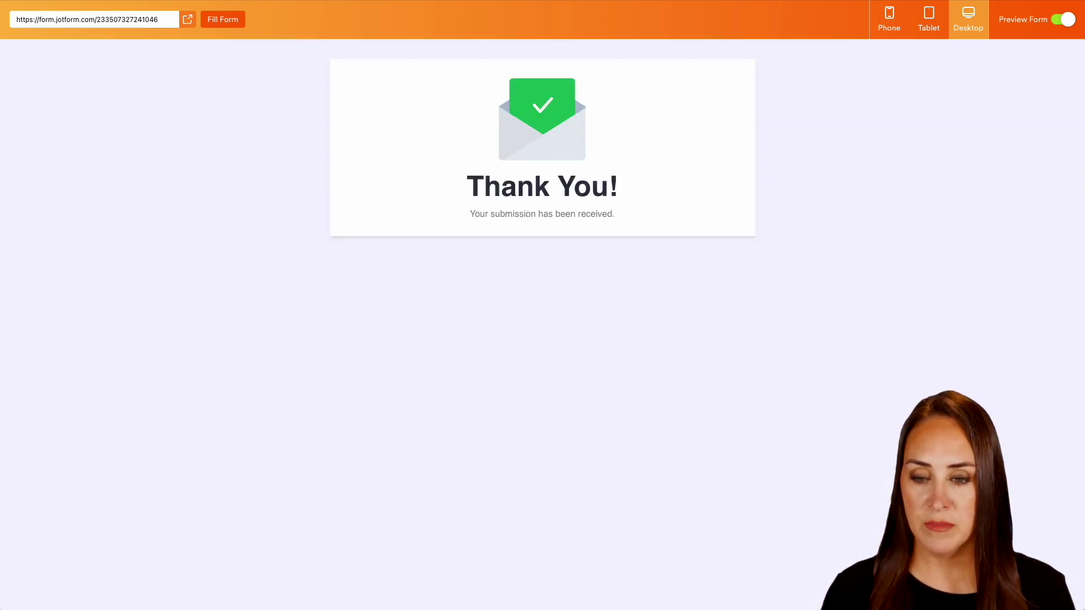
click(1063, 20)
click(158, 18)
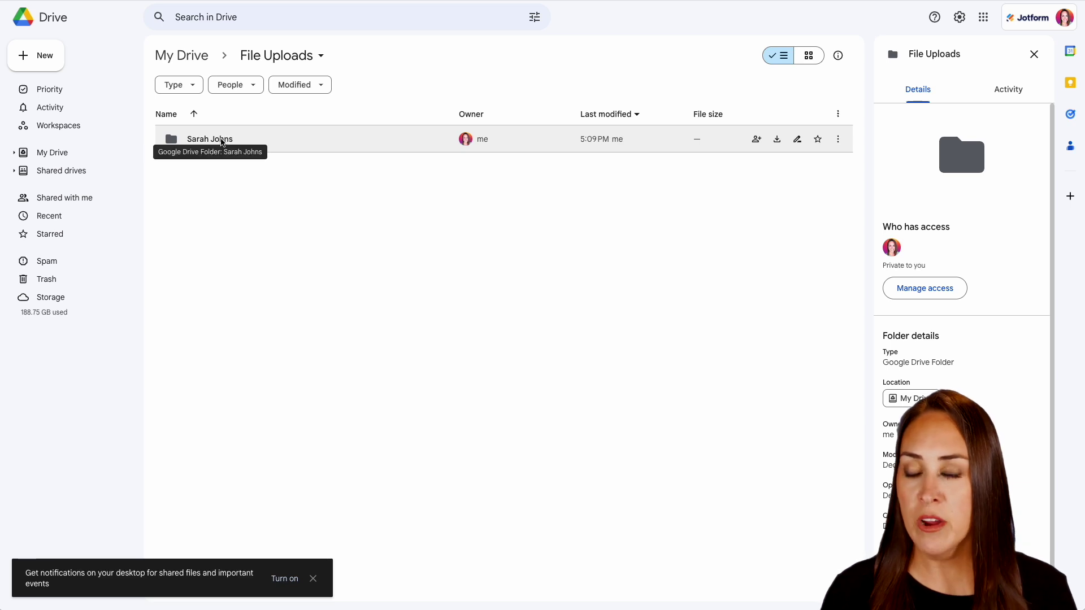
- Open the submitter's named subfolder in File Uploads to see the two PNG screenshots
double_click(223, 141)
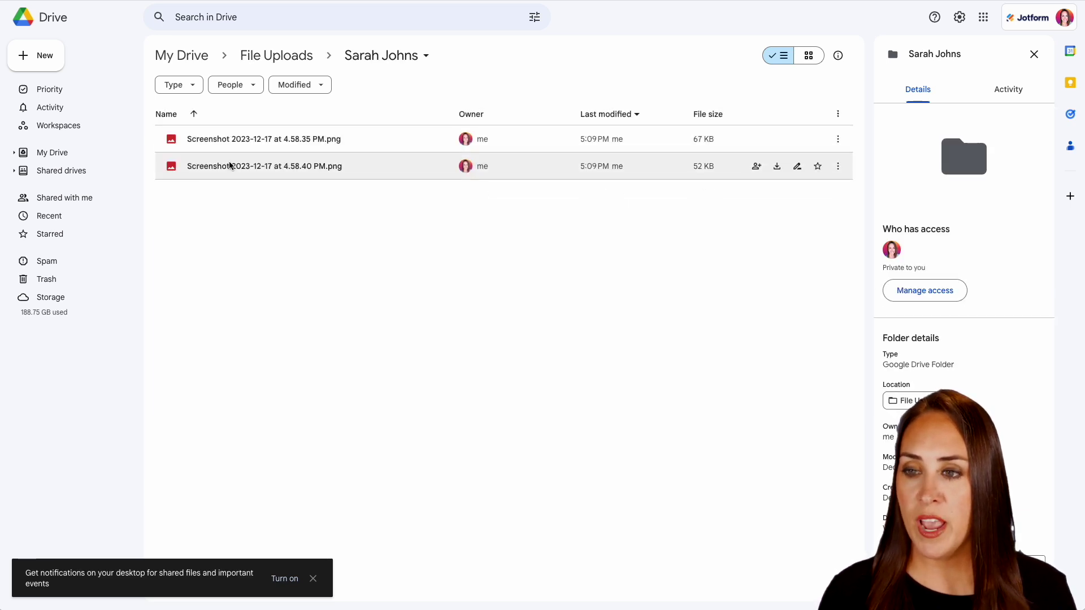